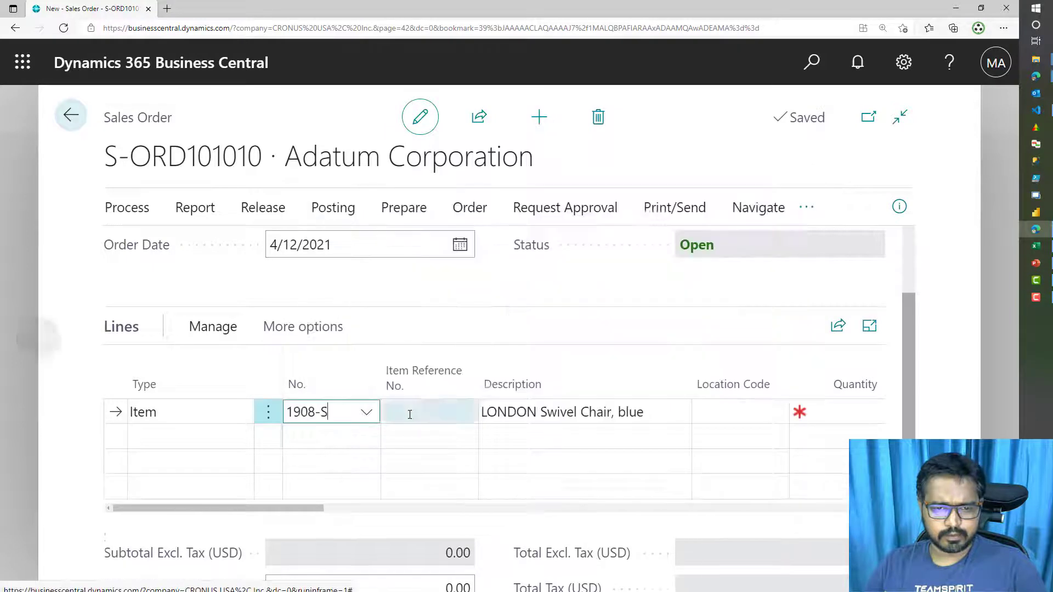
Set the quantity of the LONDON Swivel Chair, blue line to 1 and dismiss the inventory availability notification
{"action": "left_click", "coordinate": [825, 416]}
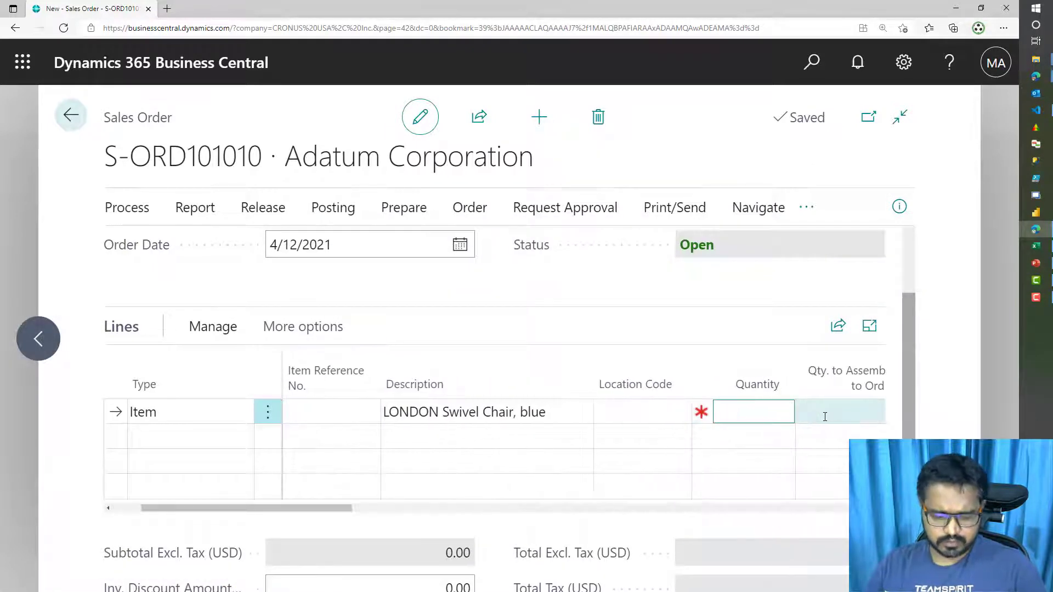
{"action": "key", "text": "Tab"}
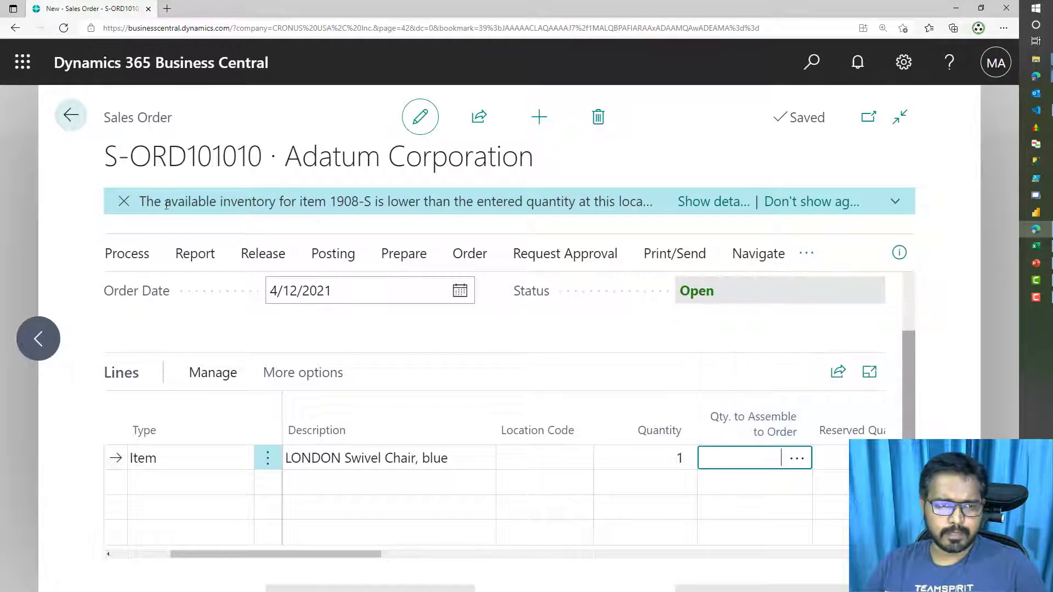
{"action": "left_click", "coordinate": [129, 205]}
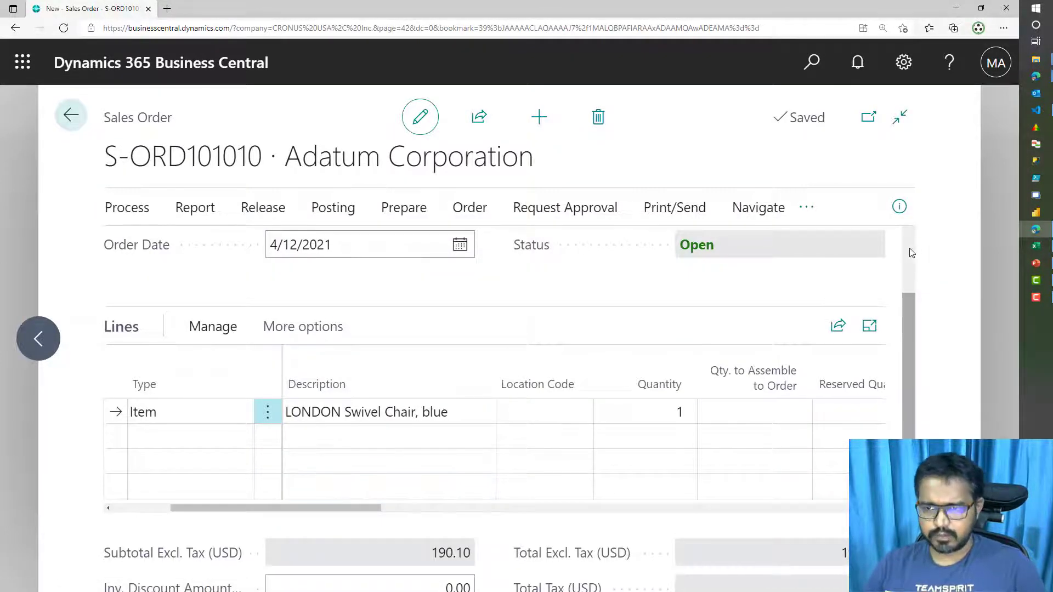
Try to post the Adatum Corporation sales order with the Ship and Invoice option
{"action": "scroll", "coordinate": [911, 252], "scroll_direction": "up", "scroll_amount": 3}
{"action": "left_click", "coordinate": [344, 215]}
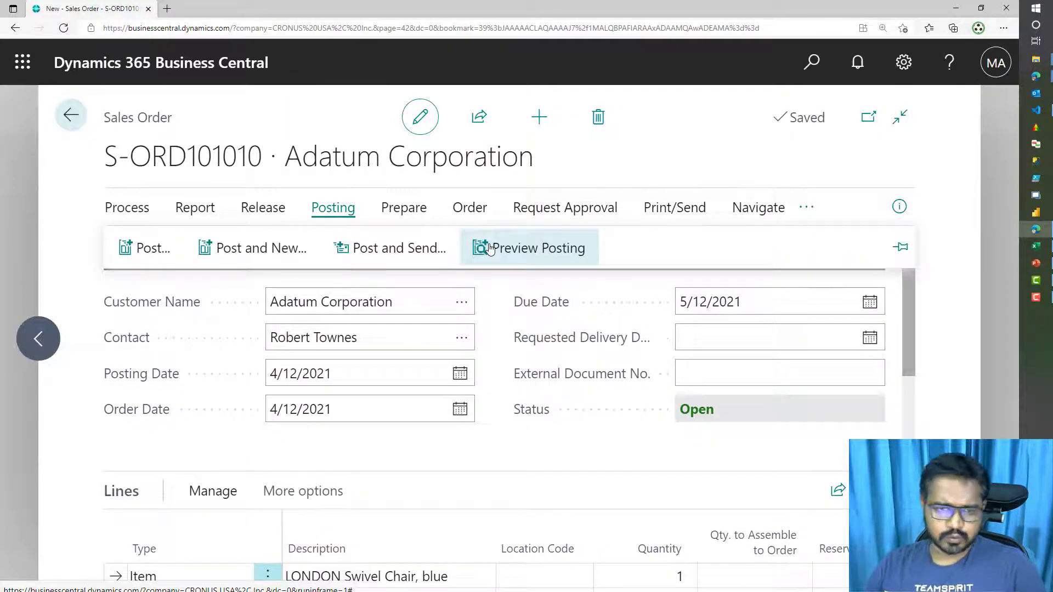
{"action": "left_click", "coordinate": [138, 253]}
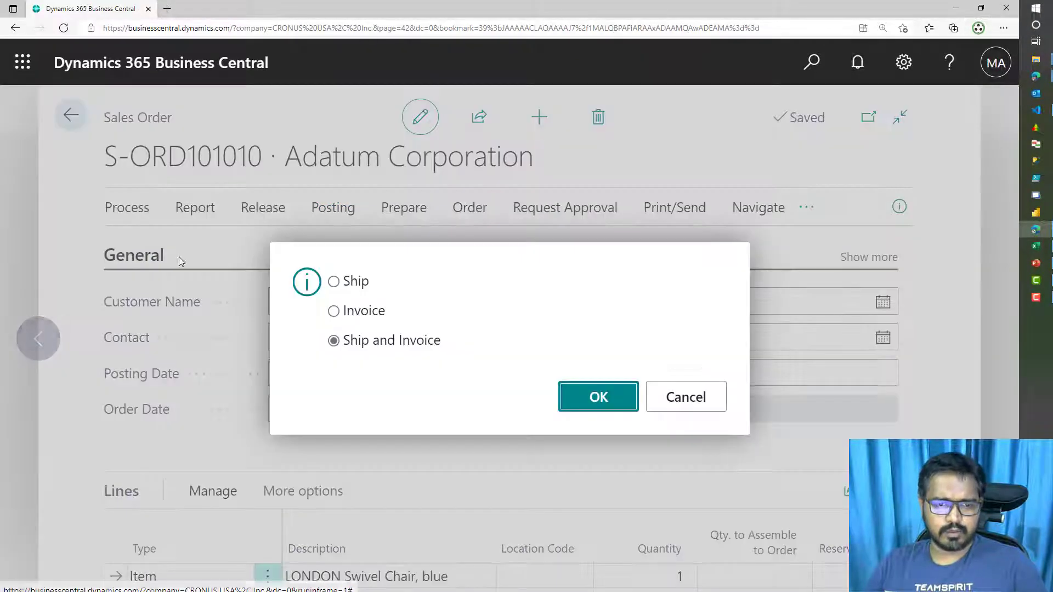
{"action": "left_click", "coordinate": [629, 397]}
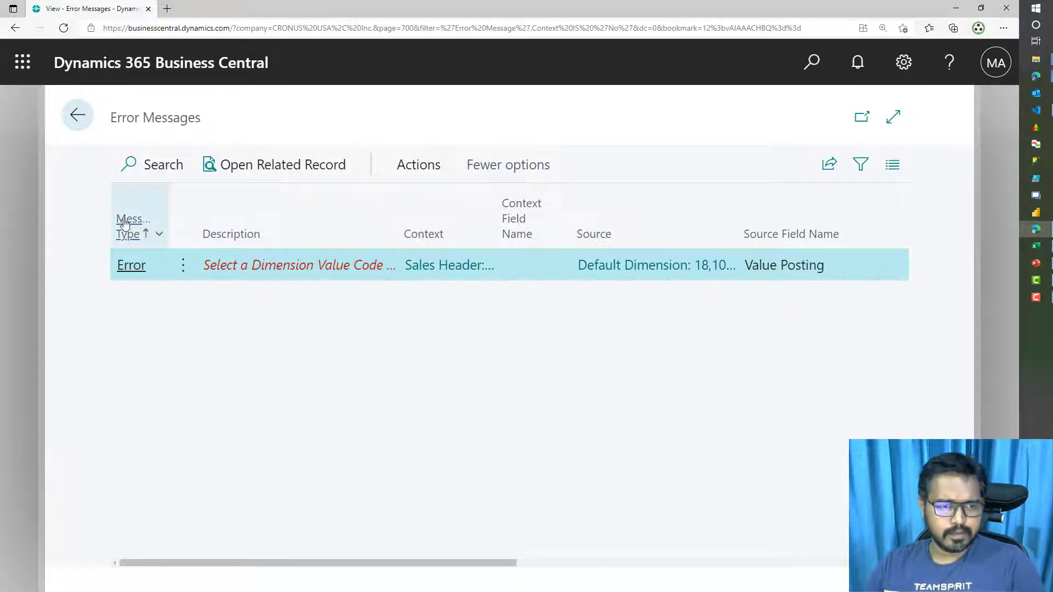
Widen the Context and Source columns and examine the error's context, source, source field name and additional information
{"action": "mouse_move", "coordinate": [130, 225]}
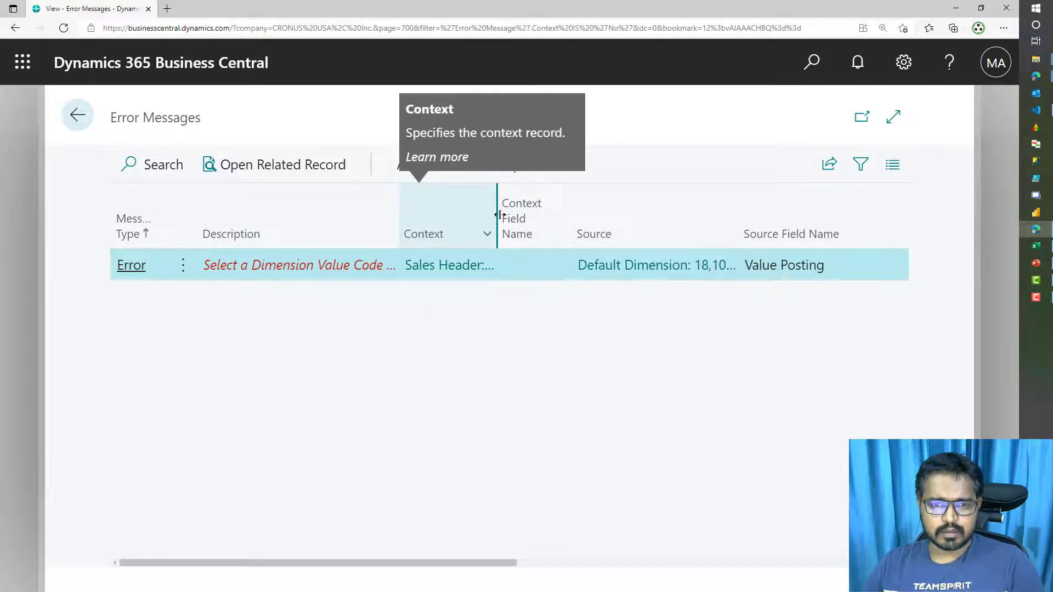
{"action": "left_click_drag", "start_coordinate": [593, 215], "coordinate": [561, 217]}
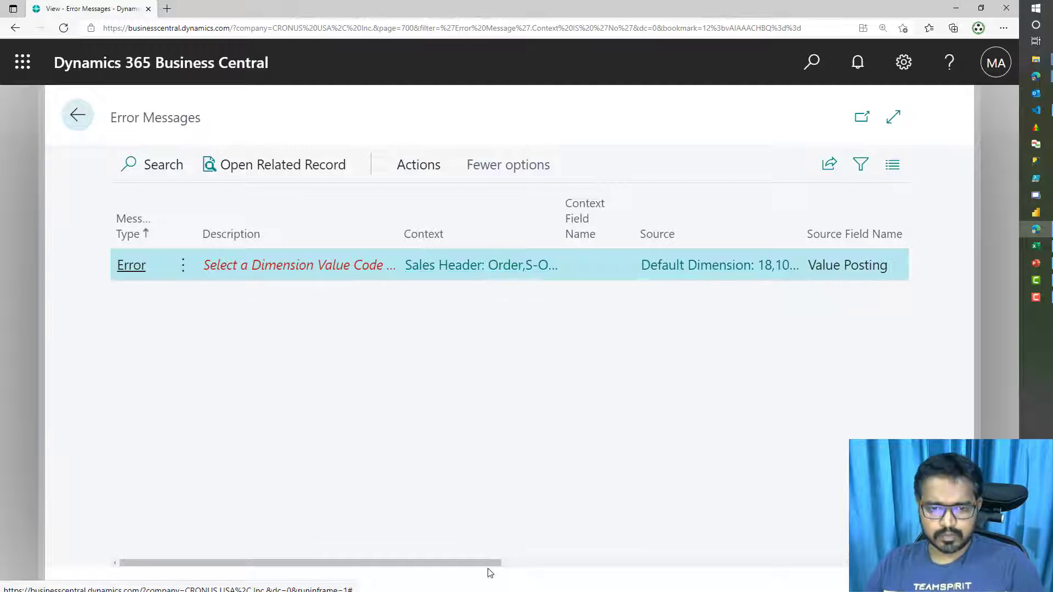
{"action": "left_click_drag", "start_coordinate": [459, 563], "coordinate": [550, 566]}
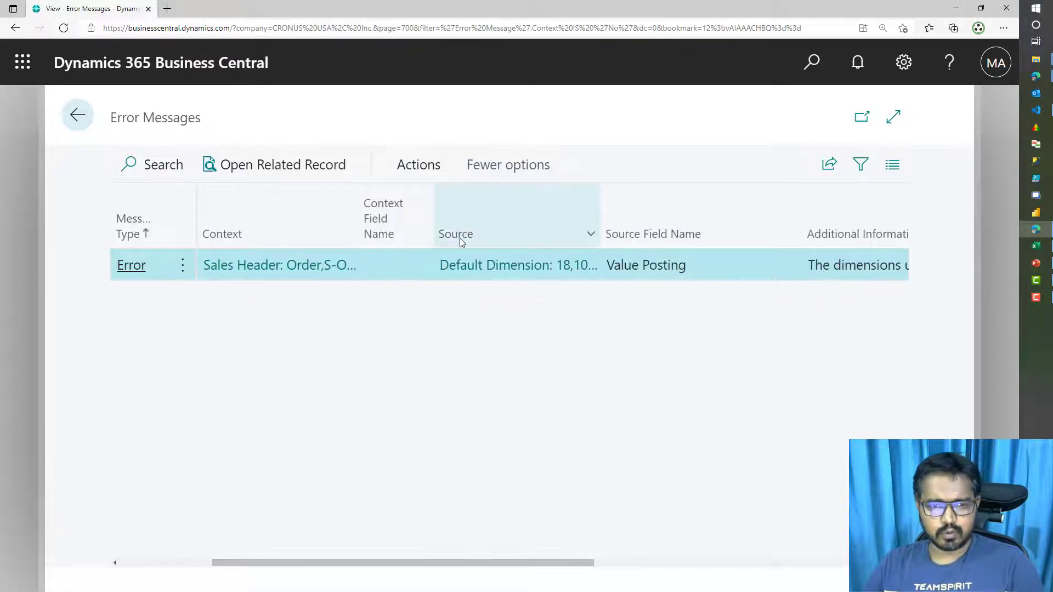
{"action": "mouse_move", "coordinate": [464, 239]}
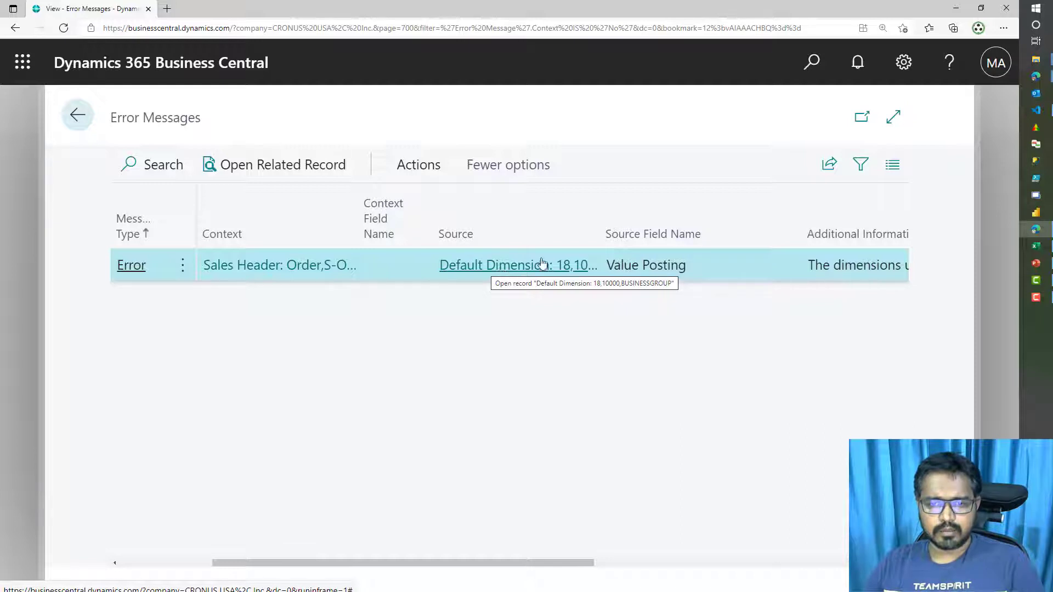
{"action": "left_click_drag", "start_coordinate": [618, 226], "coordinate": [665, 226]}
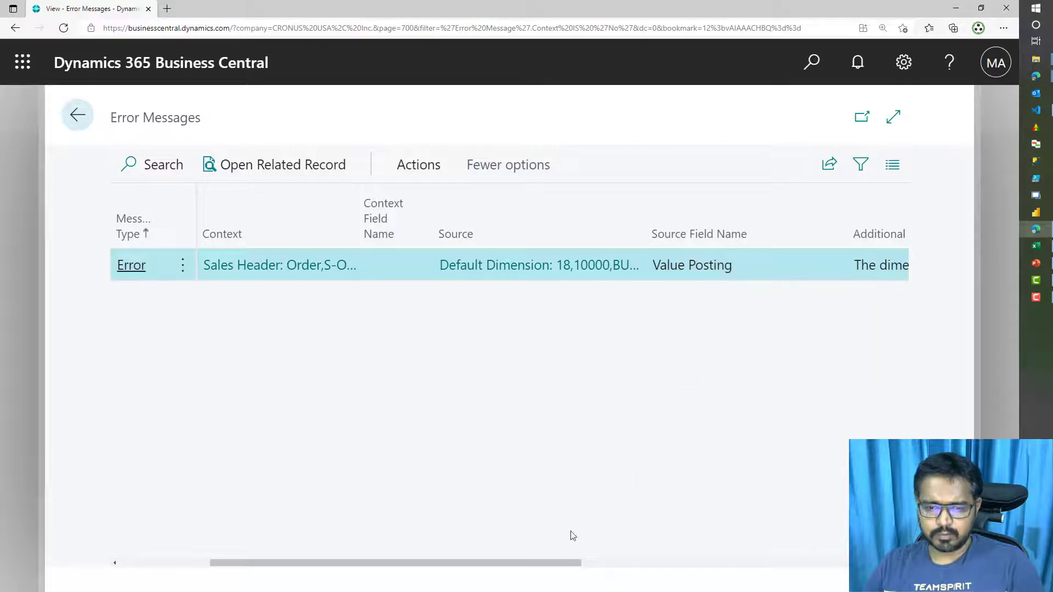
{"action": "left_click_drag", "start_coordinate": [541, 565], "coordinate": [718, 579]}
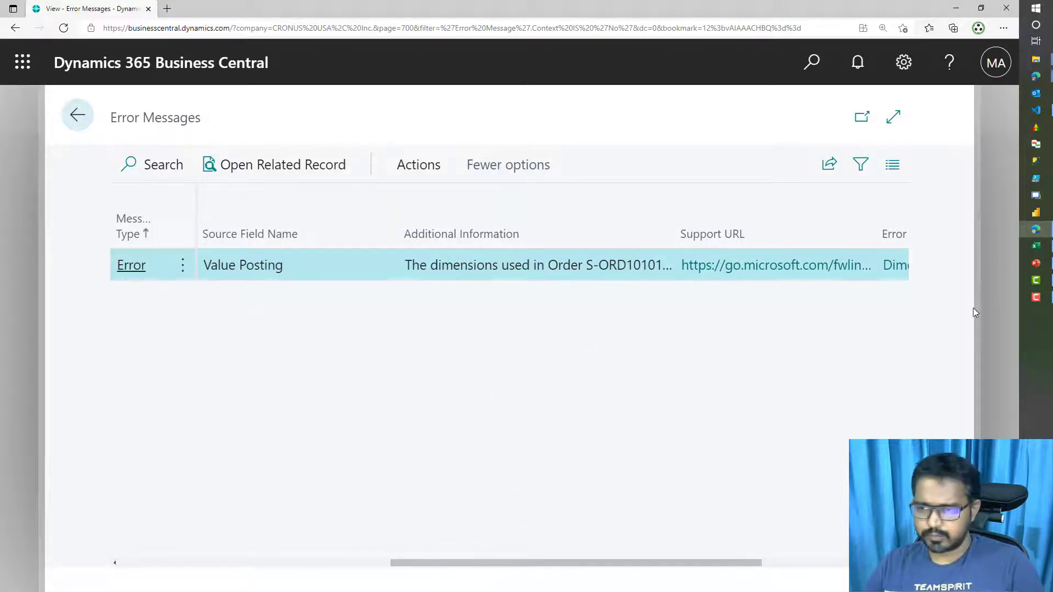
{"action": "left_click_drag", "start_coordinate": [597, 562], "coordinate": [486, 562]}
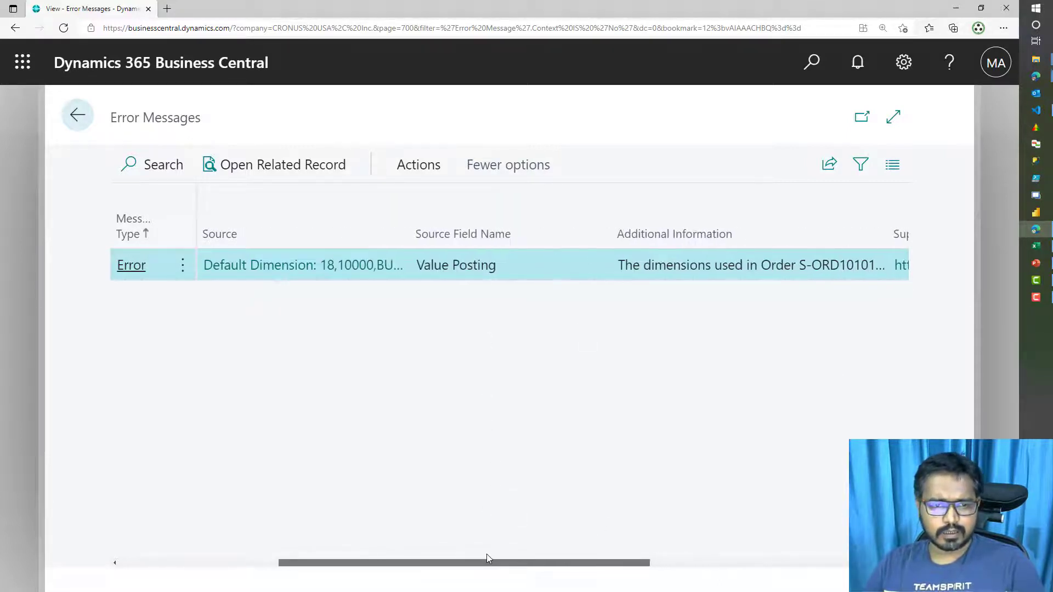
Open the error's source record to inspect the customer's BUSINESSGROUP default dimension, then return to the error messages
{"action": "left_click", "coordinate": [317, 274]}
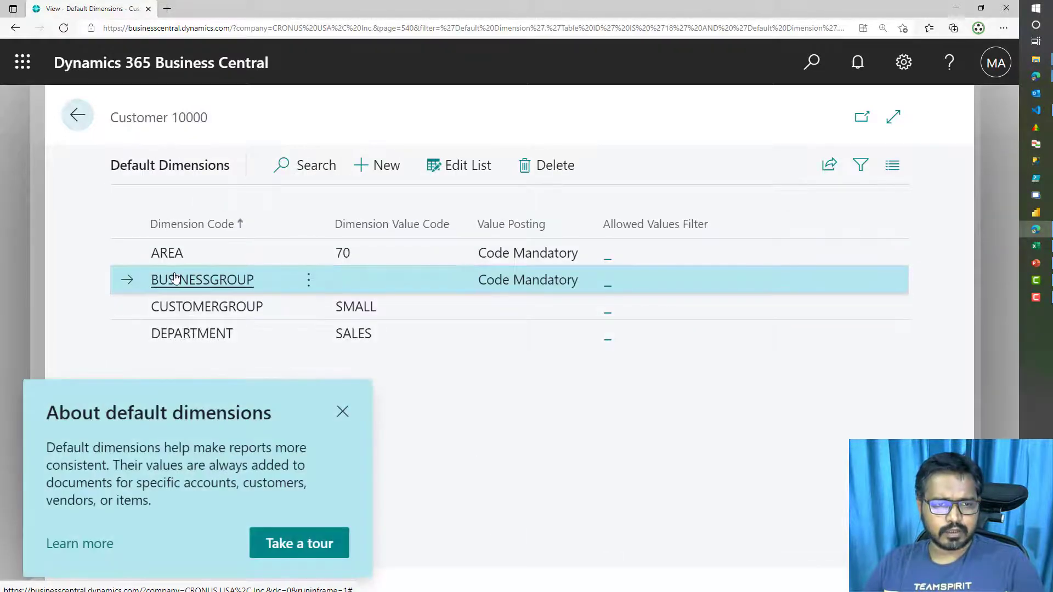
{"action": "left_click", "coordinate": [343, 413]}
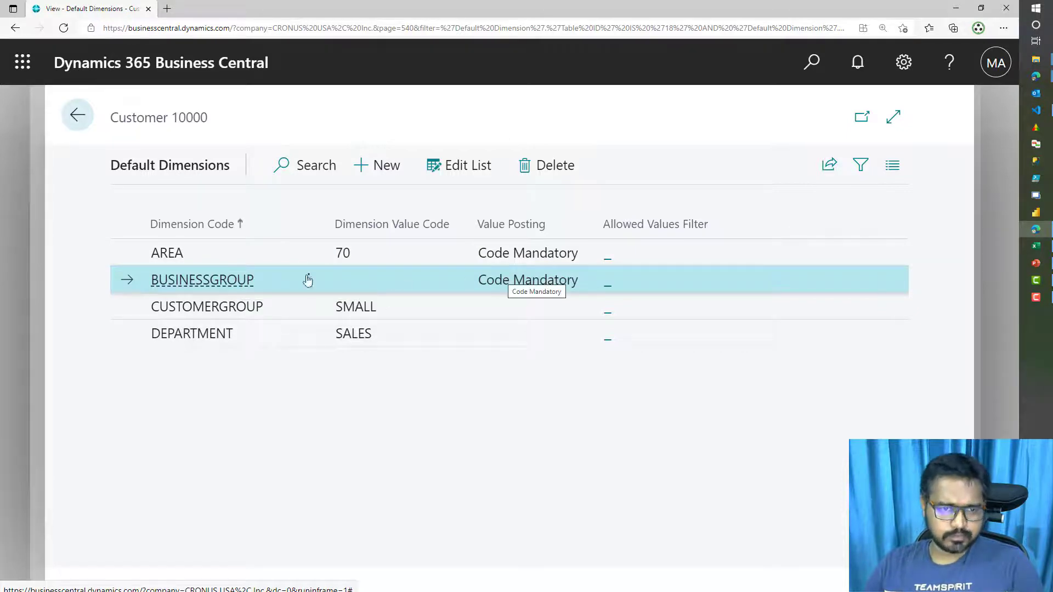
{"action": "left_click", "coordinate": [78, 122]}
Open the error's support URL, skim the Working with Dimensions article, and close the article
{"action": "left_click_drag", "start_coordinate": [362, 564], "coordinate": [562, 564]}
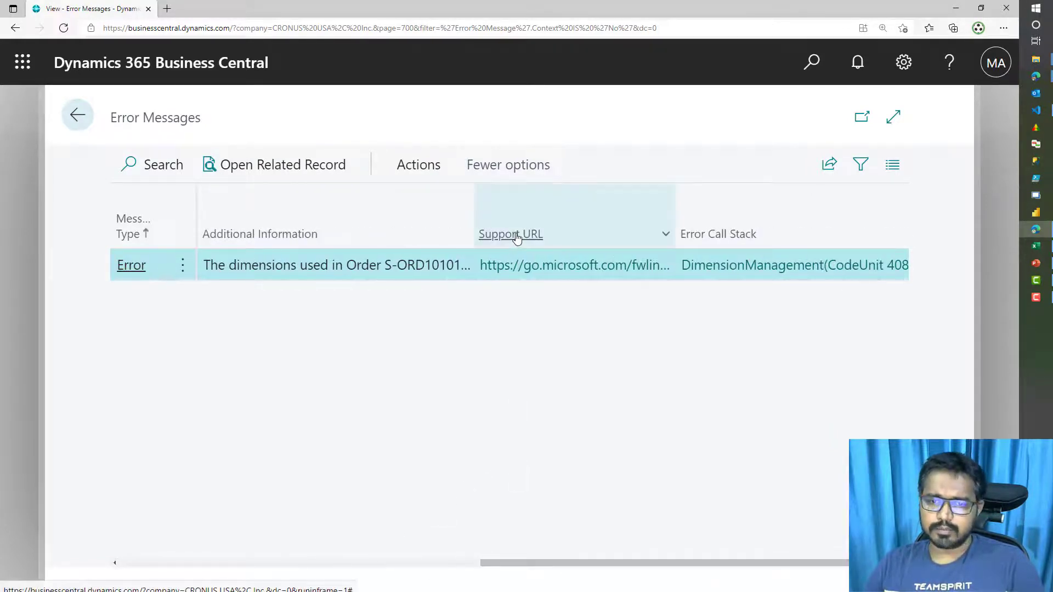
{"action": "left_click", "coordinate": [535, 268]}
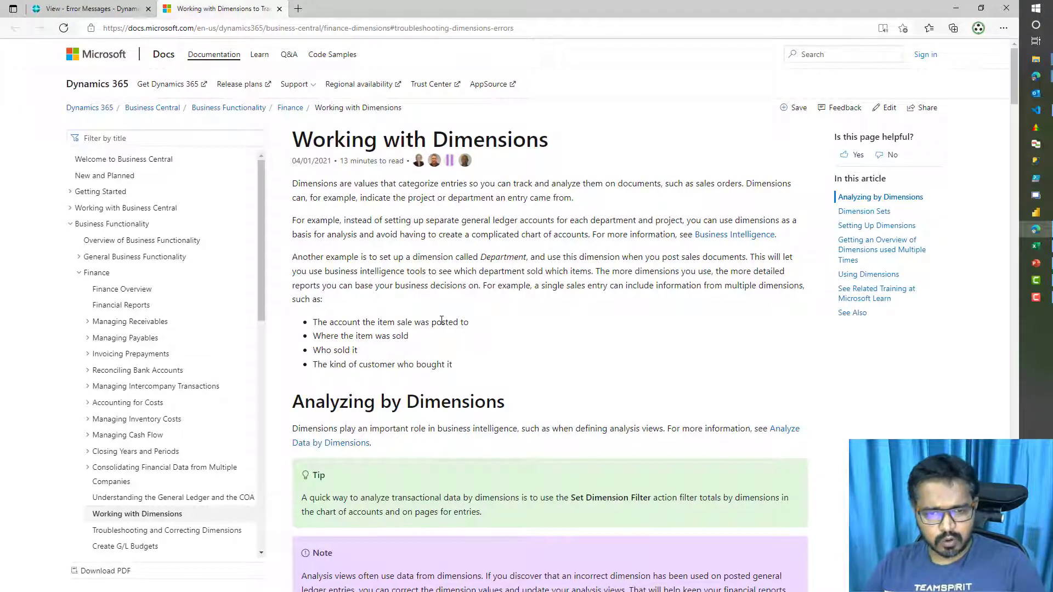
{"action": "scroll", "coordinate": [442, 321], "scroll_direction": "down", "scroll_amount": 10}
{"action": "scroll", "coordinate": [441, 320], "scroll_direction": "down", "scroll_amount": 15}
{"action": "scroll", "coordinate": [442, 320], "scroll_direction": "down", "scroll_amount": 9}
{"action": "scroll", "coordinate": [440, 320], "scroll_direction": "down", "scroll_amount": 6}
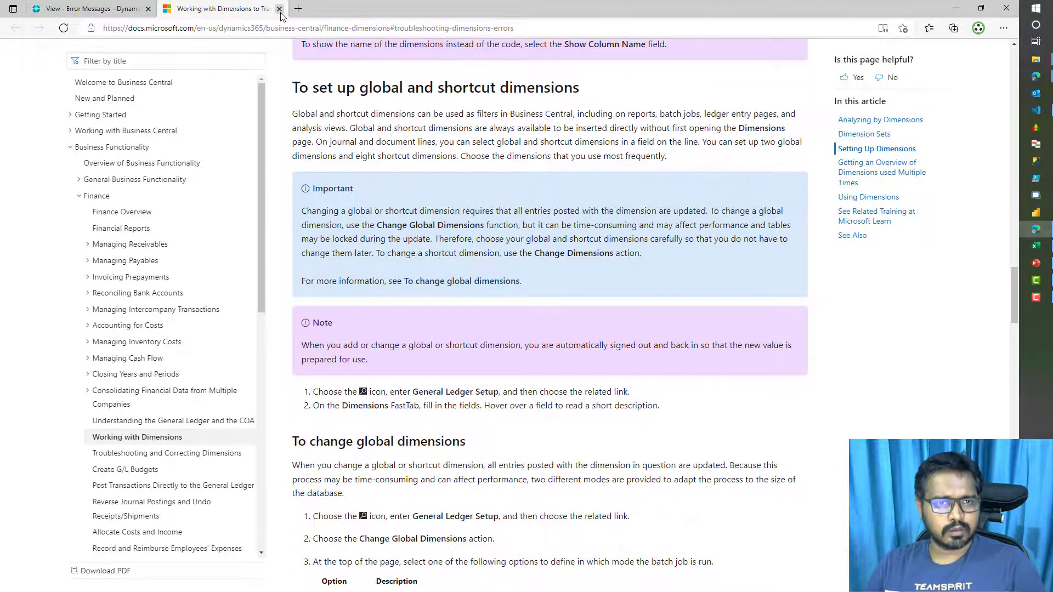
{"action": "left_click", "coordinate": [280, 9]}
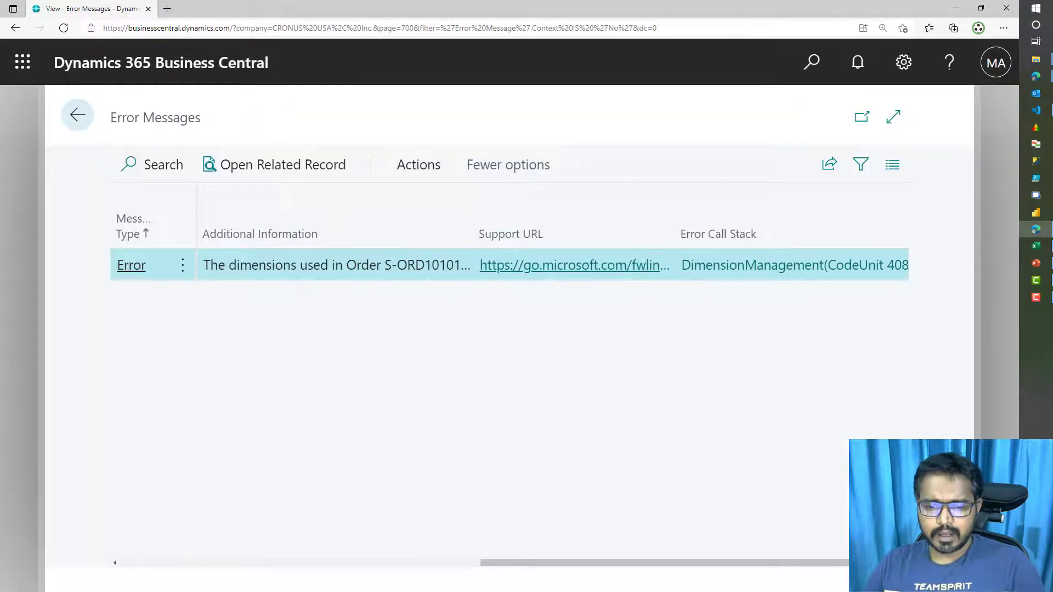
Widen the Error Call Stack column and view its field description
{"action": "left_click_drag", "start_coordinate": [568, 557], "coordinate": [694, 568]}
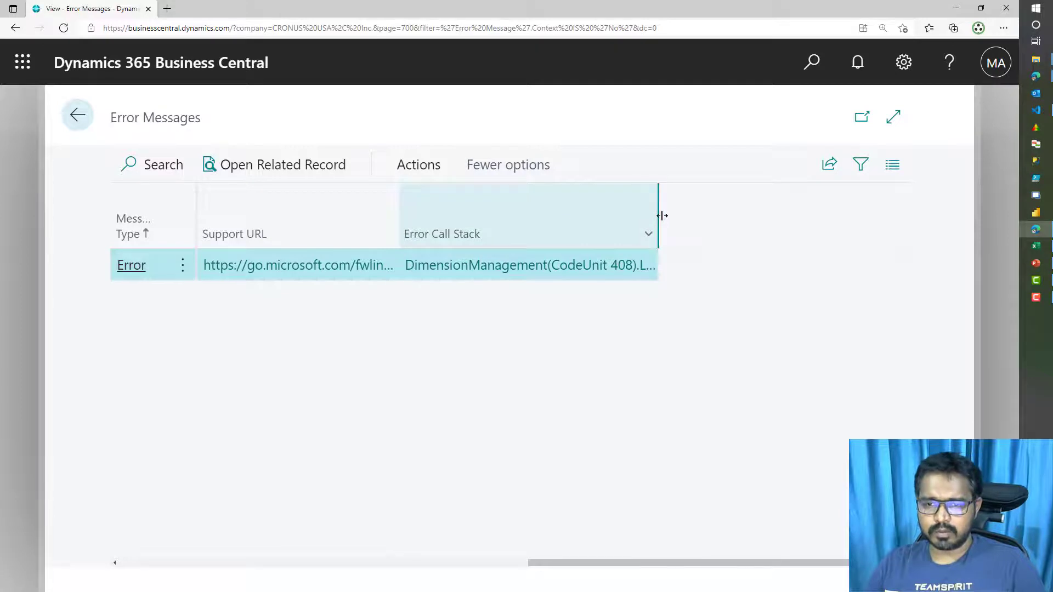
{"action": "left_click_drag", "start_coordinate": [660, 216], "coordinate": [719, 216]}
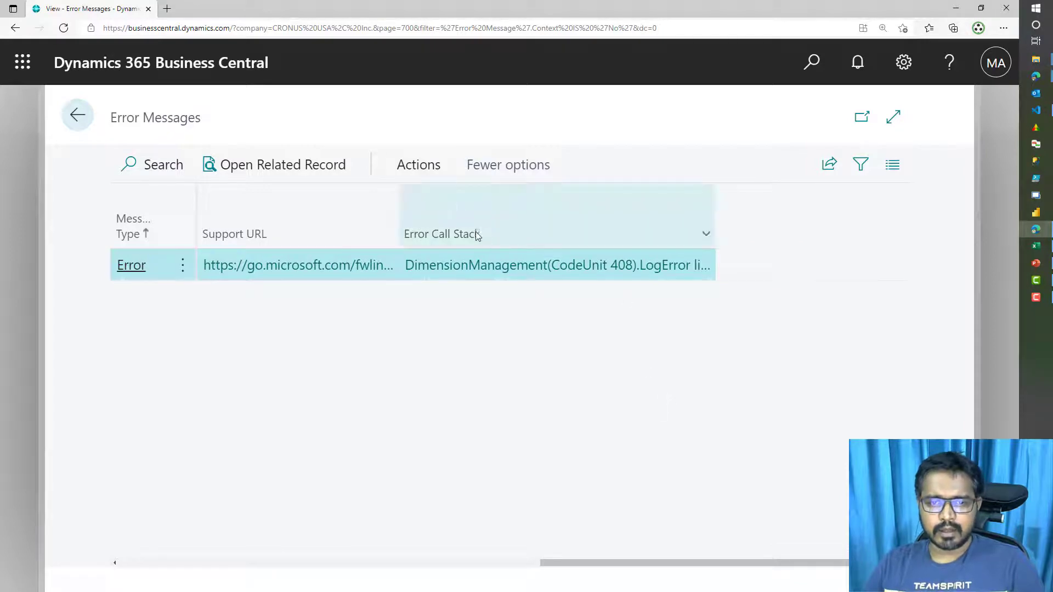
{"action": "mouse_move", "coordinate": [471, 234]}
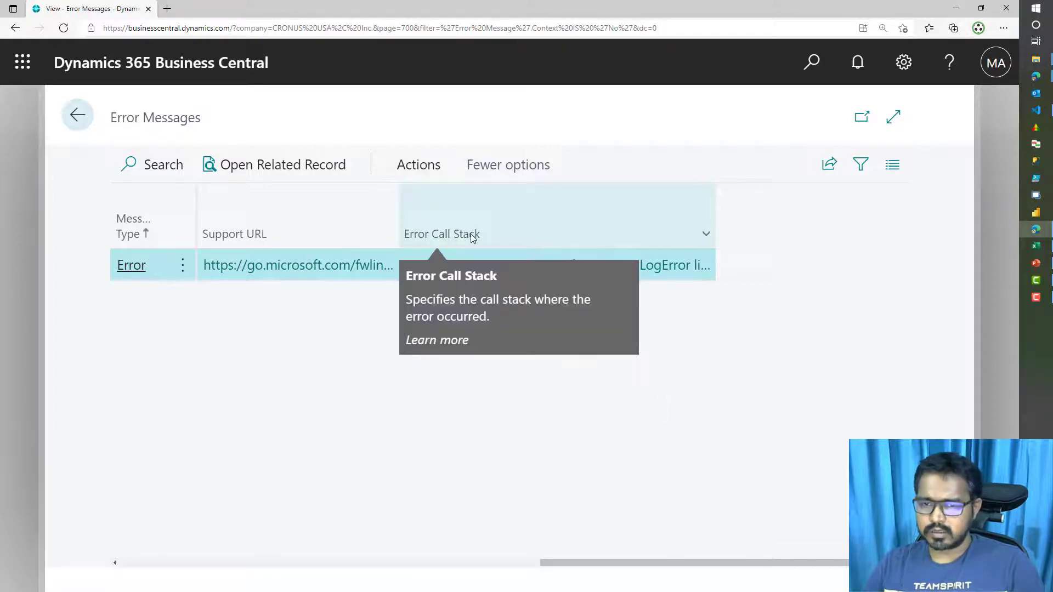
Open the full error call stack, examine its code units, procedures, line numbers and publishing application, and close it
{"action": "left_click", "coordinate": [671, 266]}
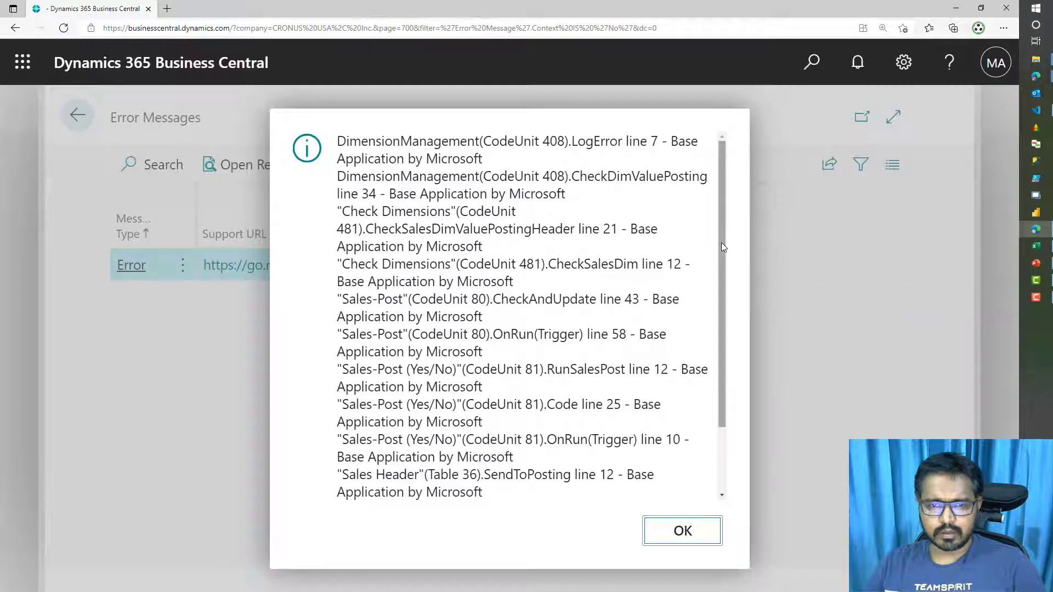
{"action": "scroll", "coordinate": [721, 451], "scroll_direction": "down", "scroll_amount": 3}
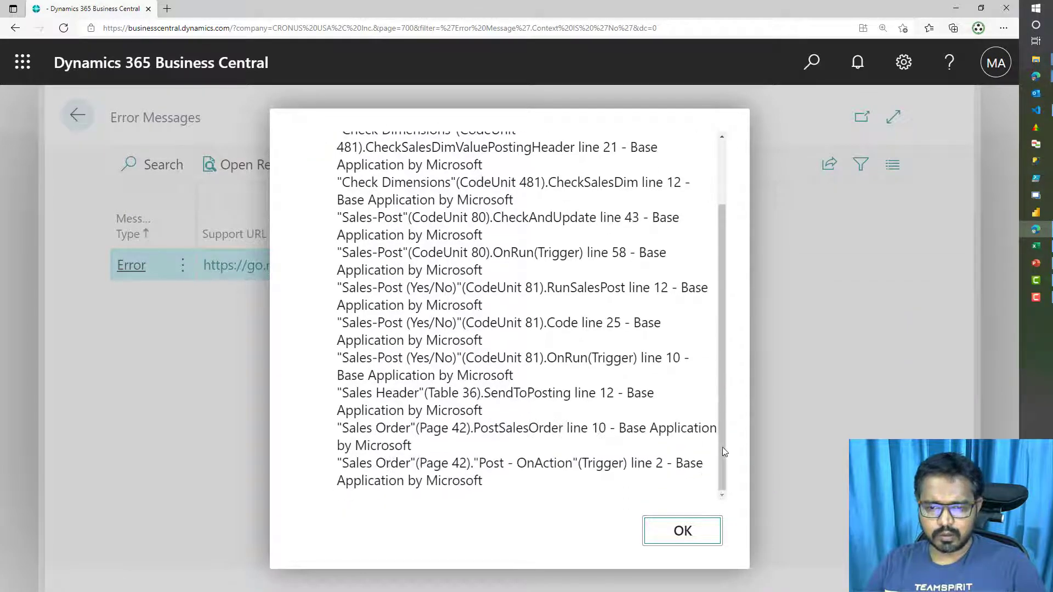
{"action": "left_click_drag", "start_coordinate": [644, 469], "coordinate": [644, 485]}
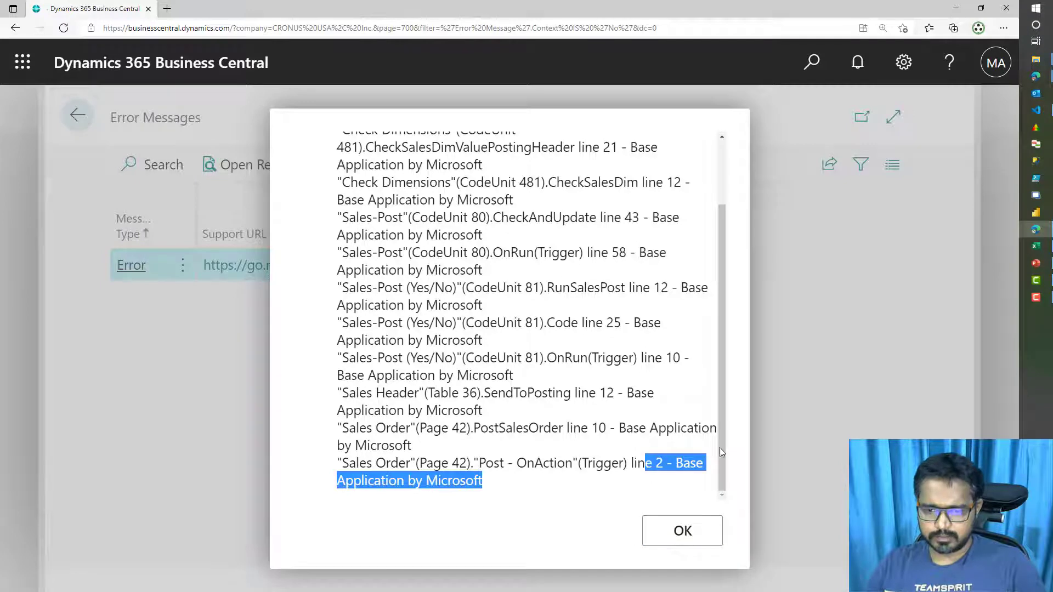
{"action": "scroll", "coordinate": [722, 439], "scroll_direction": "up", "scroll_amount": 3}
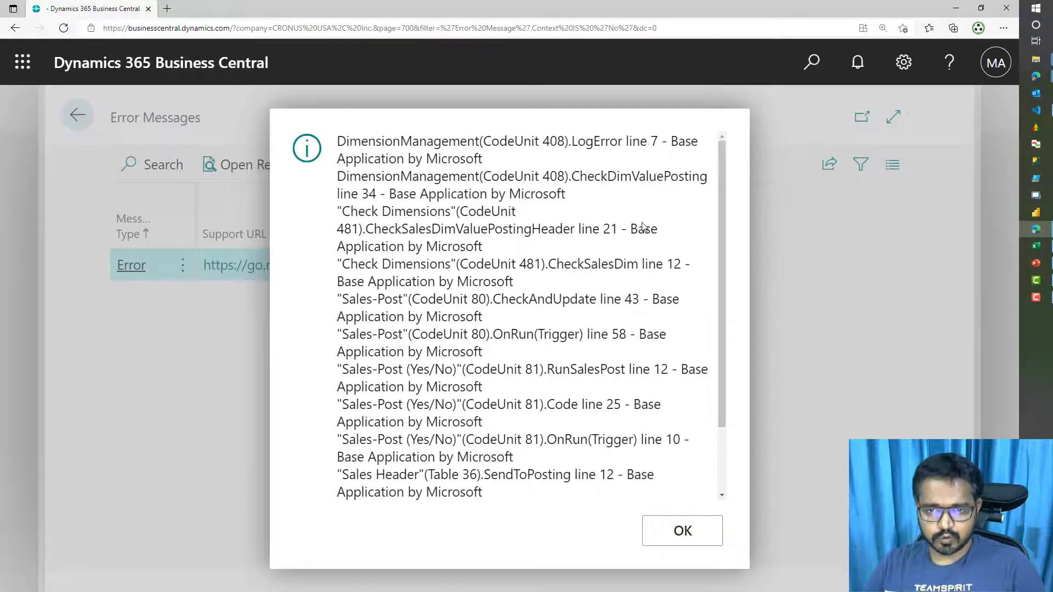
{"action": "left_click_drag", "start_coordinate": [631, 229], "coordinate": [496, 250]}
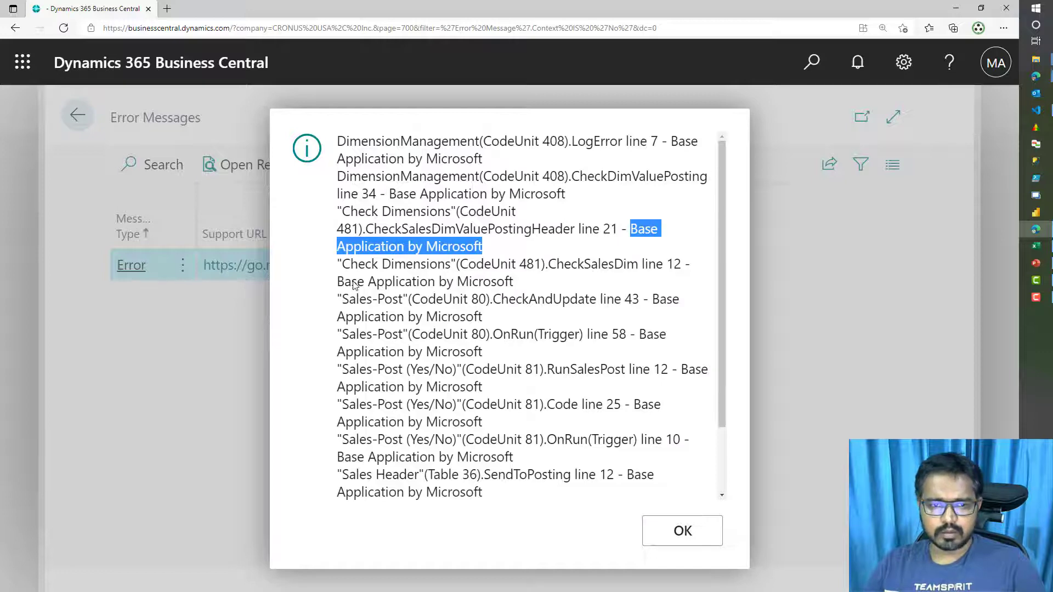
{"action": "left_click_drag", "start_coordinate": [338, 282], "coordinate": [514, 282]}
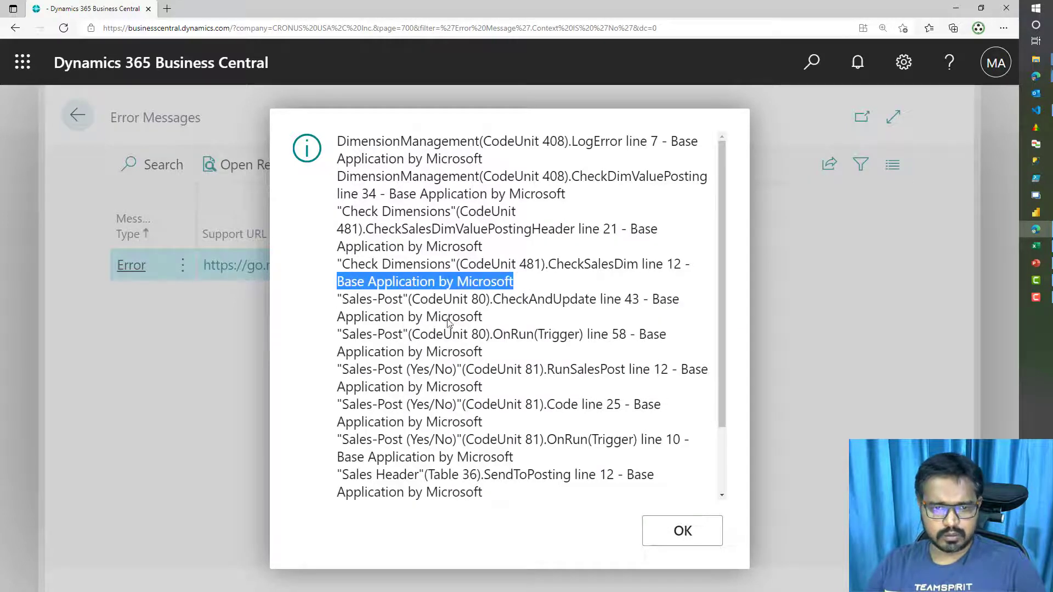
{"action": "scroll", "coordinate": [455, 323], "scroll_direction": "down", "scroll_amount": 2}
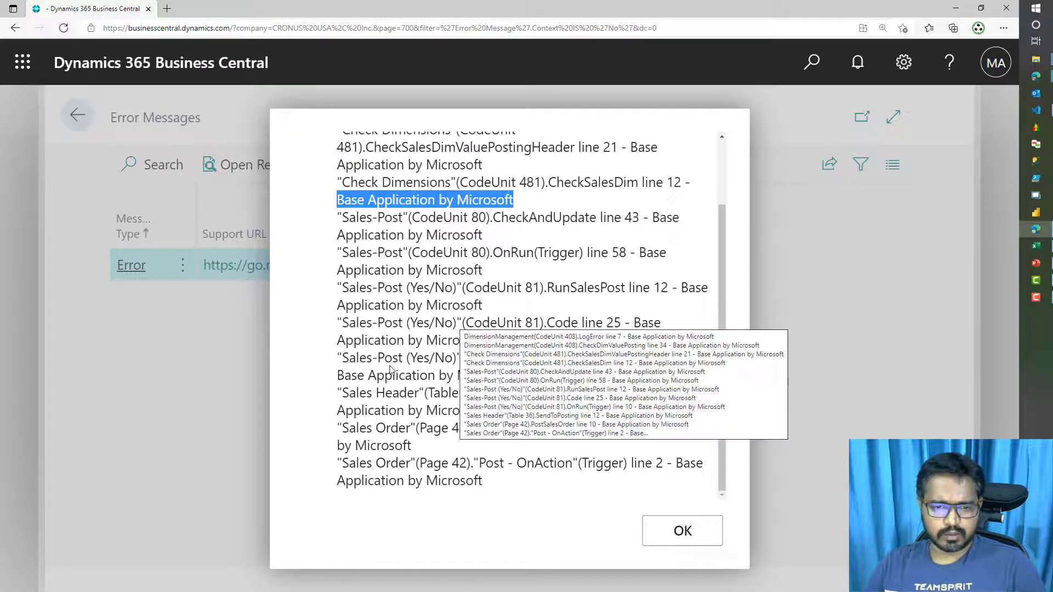
{"action": "scroll", "coordinate": [507, 336], "scroll_direction": "up", "scroll_amount": 2}
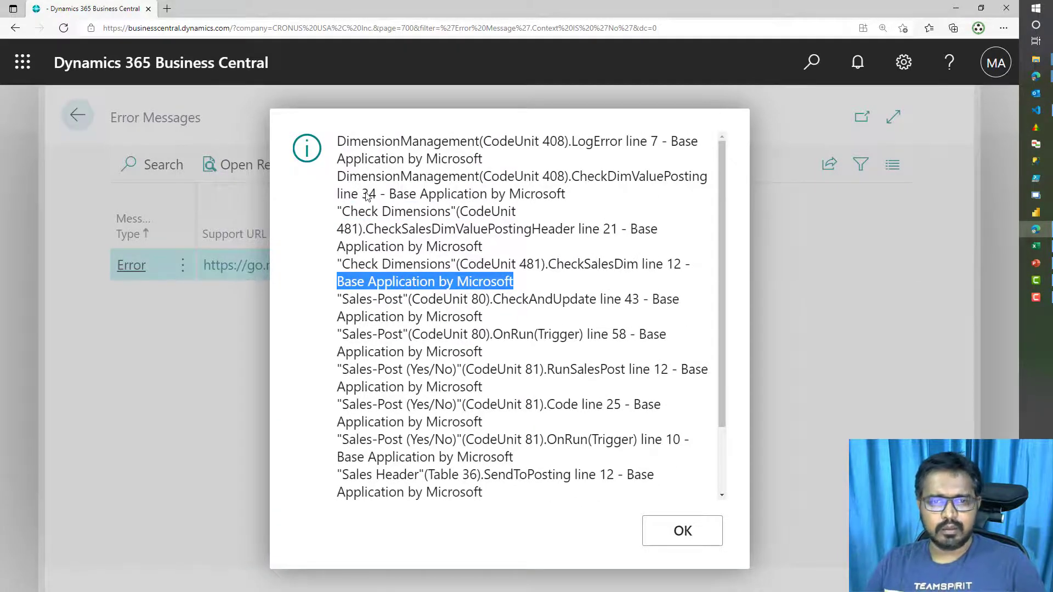
{"action": "left_click_drag", "start_coordinate": [376, 177], "coordinate": [445, 195]}
{"action": "scroll", "coordinate": [483, 266], "scroll_direction": "down", "scroll_amount": 2}
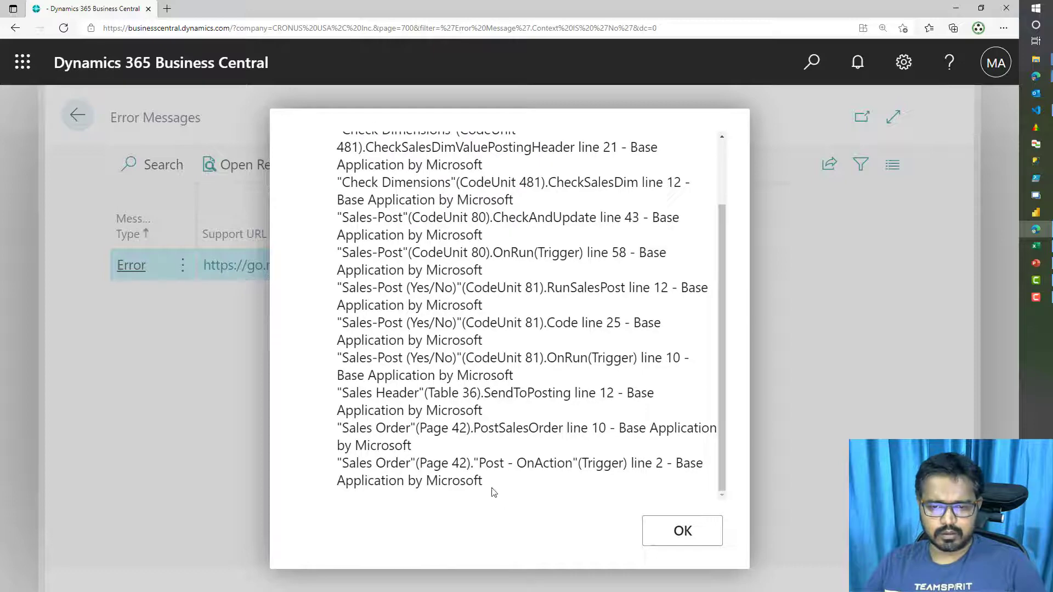
{"action": "triple_click", "coordinate": [461, 477]}
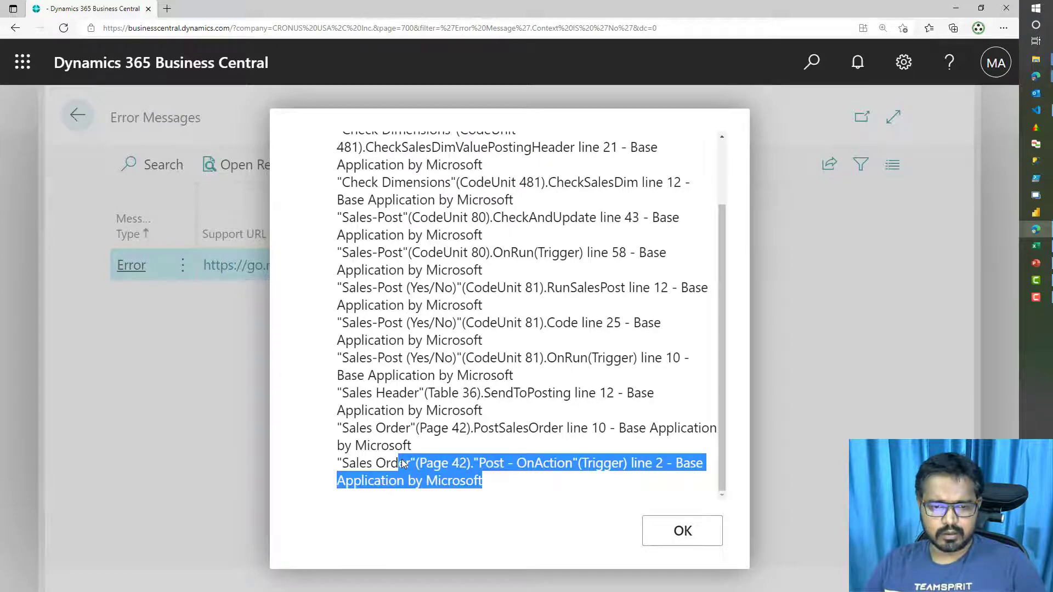
{"action": "left_click", "coordinate": [512, 442]}
{"action": "left_click_drag", "start_coordinate": [512, 437], "coordinate": [512, 442]}
{"action": "left_click", "coordinate": [515, 392]}
{"action": "left_click_drag", "start_coordinate": [515, 393], "coordinate": [521, 407]}
{"action": "scroll", "coordinate": [521, 407], "scroll_direction": "up", "scroll_amount": 2}
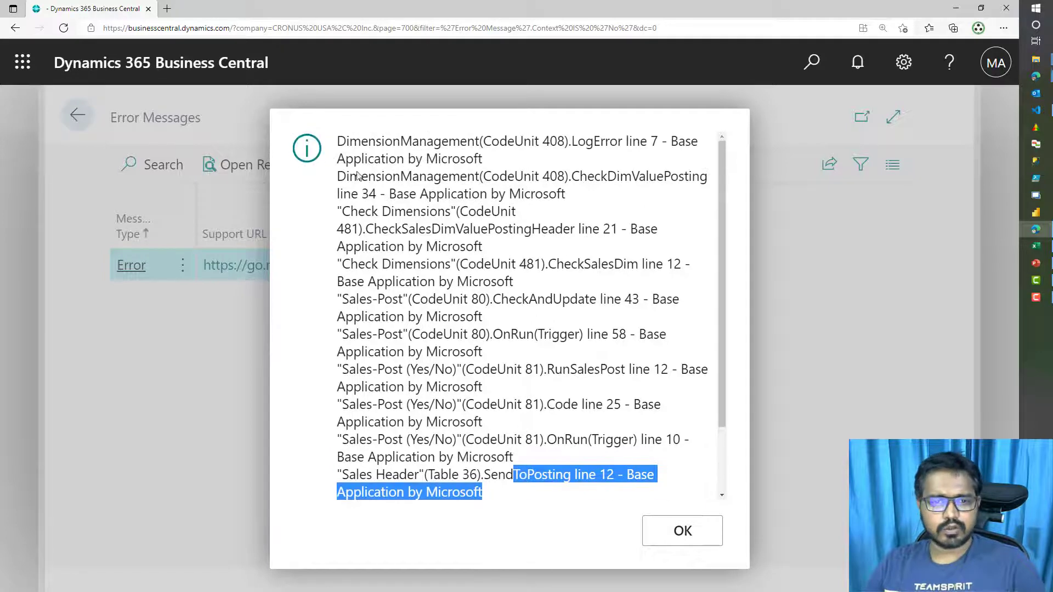
{"action": "left_click_drag", "start_coordinate": [338, 176], "coordinate": [592, 231]}
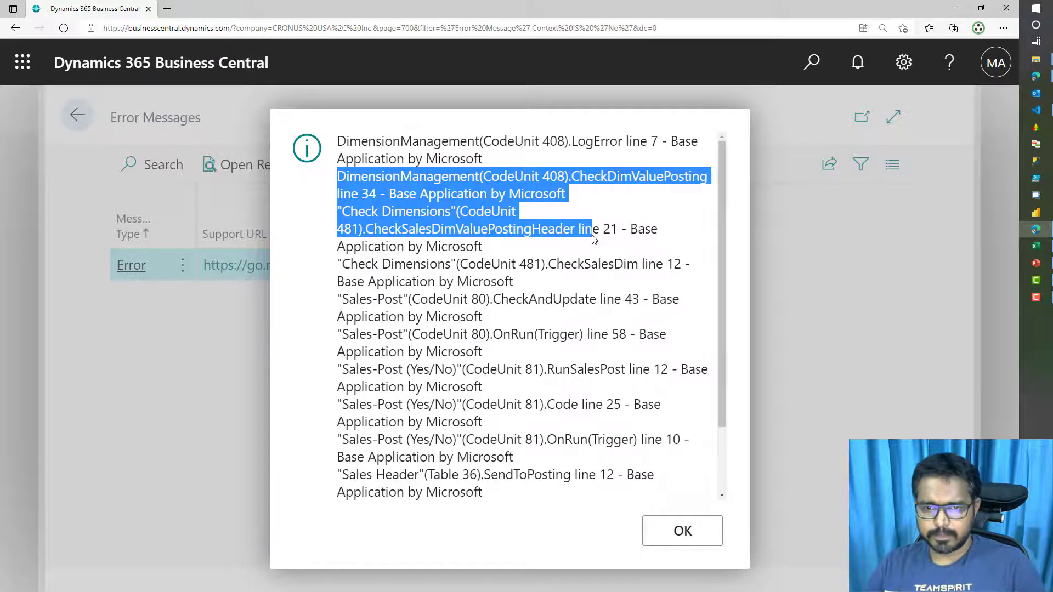
{"action": "left_click", "coordinate": [683, 531]}
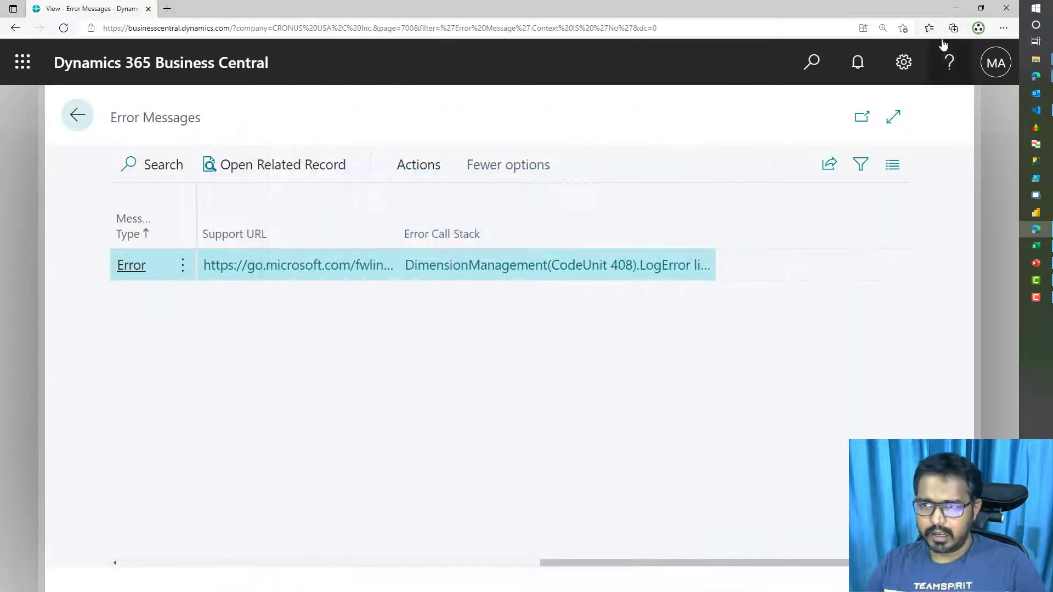